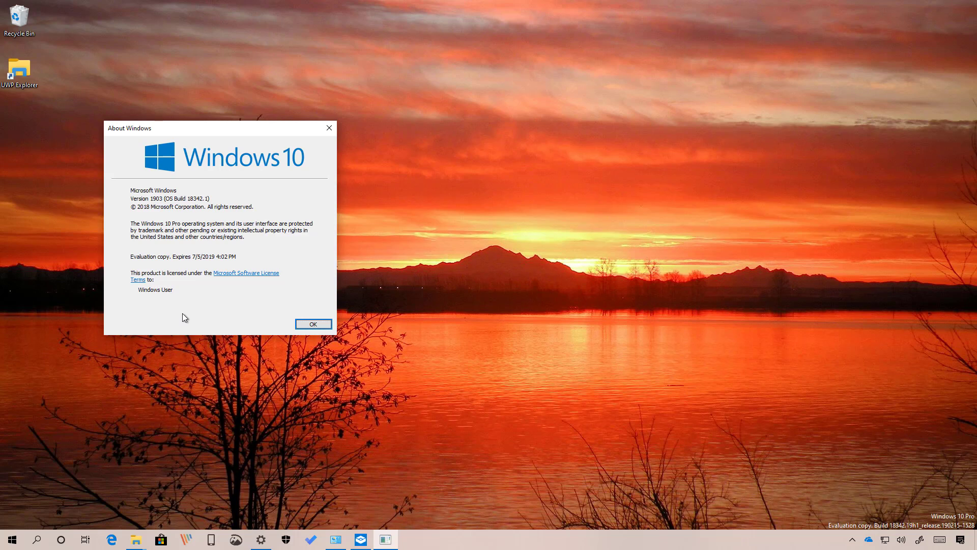
Dismiss About Windows and switch to the New Volume (E:) window showing the .myconfig file.
click(314, 323)
mouse_move(143, 540)
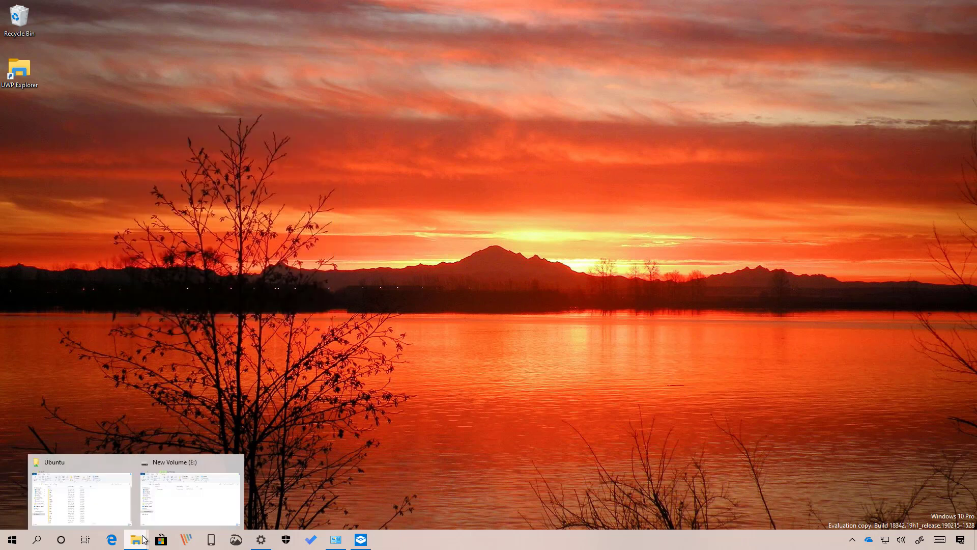
click(184, 483)
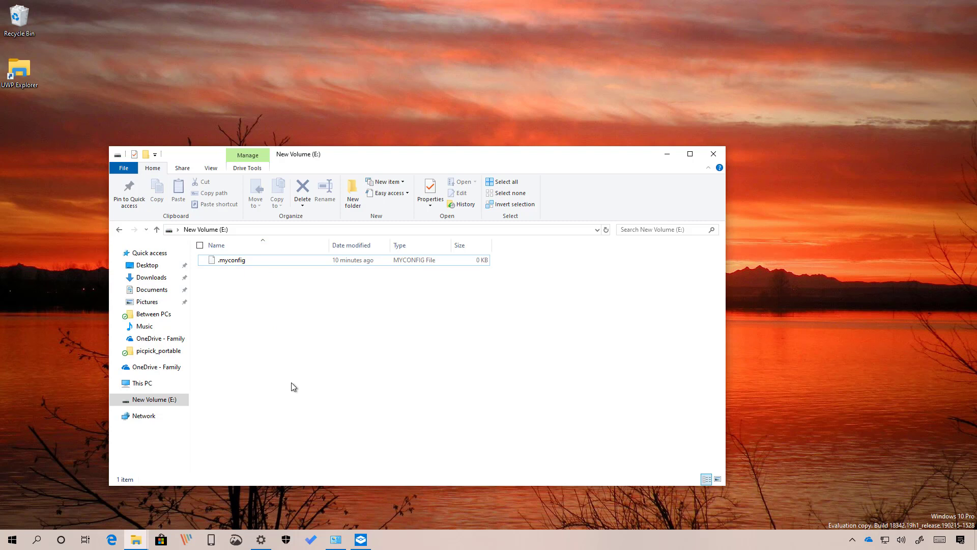
click(222, 261)
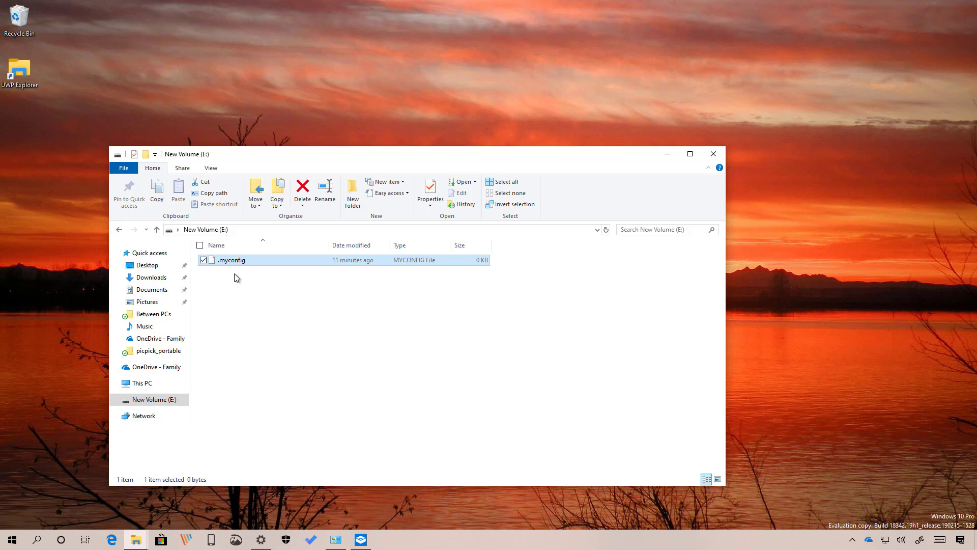
click(237, 295)
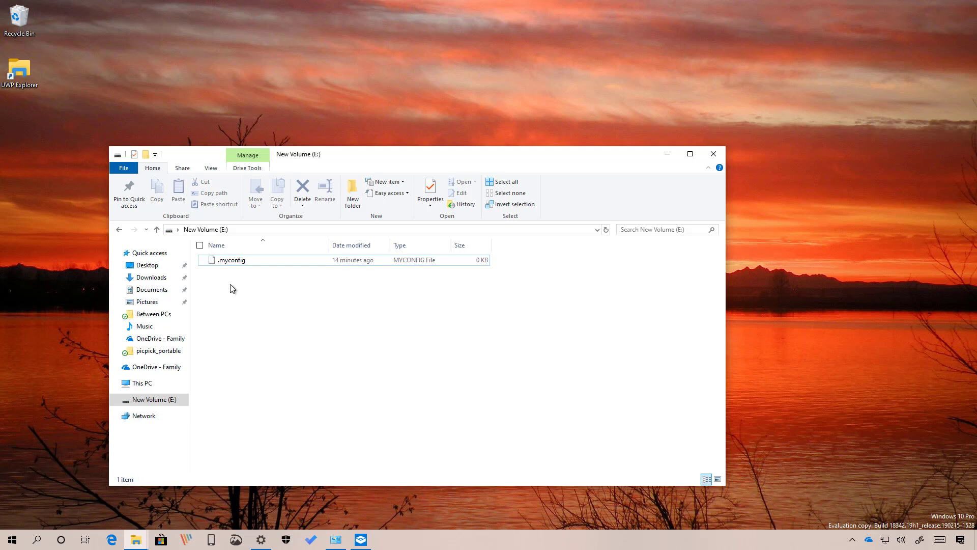
Create a new text document named .myconfig2 on E:, accepting the extension-change warning.
right_click(230, 284)
mouse_move(219, 407)
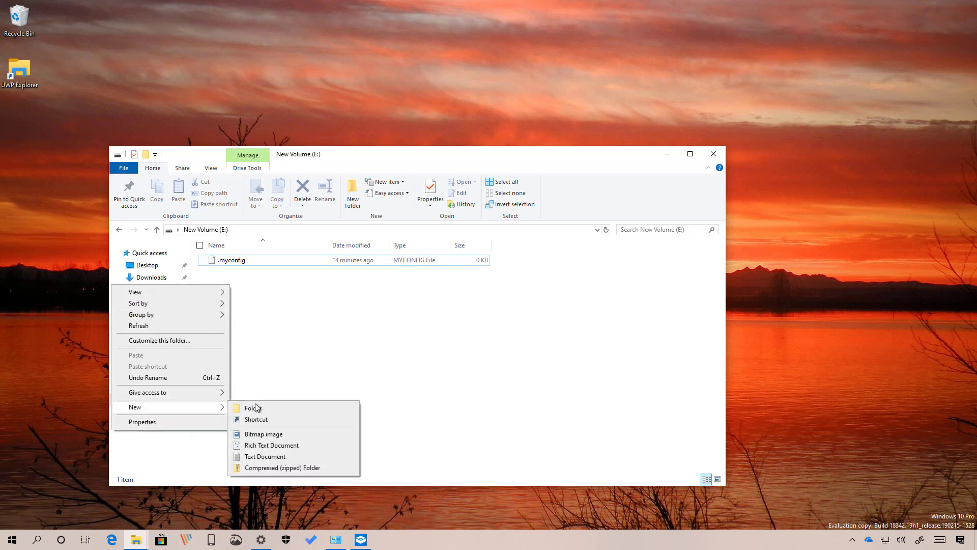
click(265, 456)
key(BackSpace)
text(.mh)
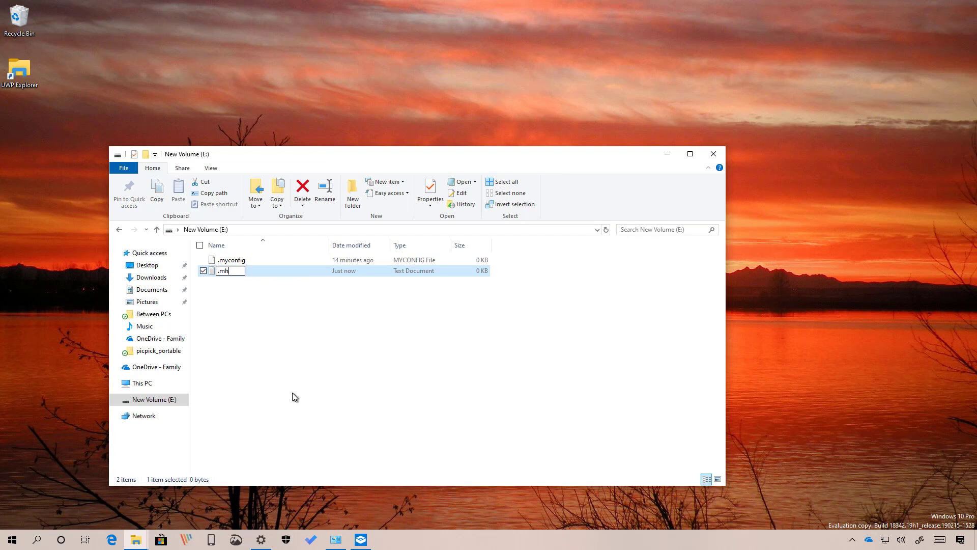
key(BackSpace)
text(yconfig2)
key(Return)
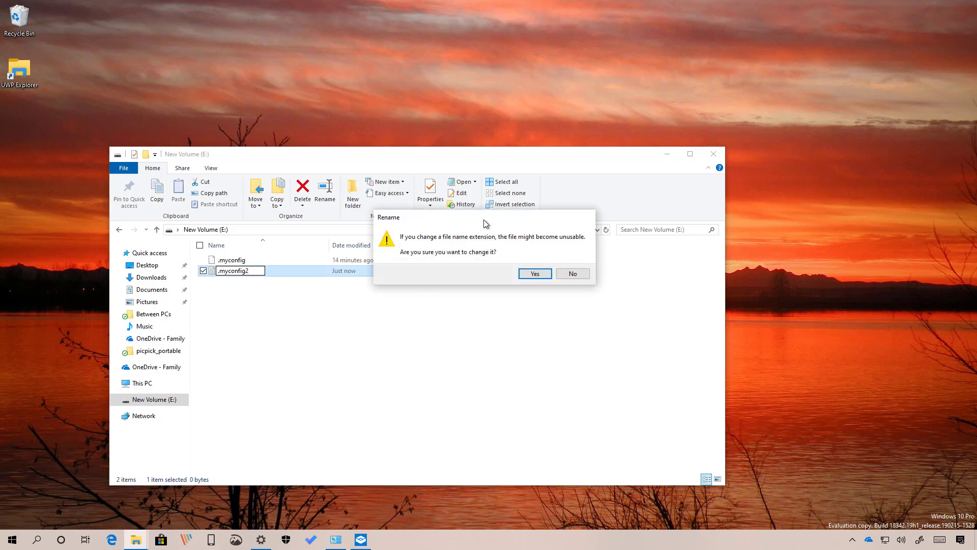
drag(478, 228, 340, 301)
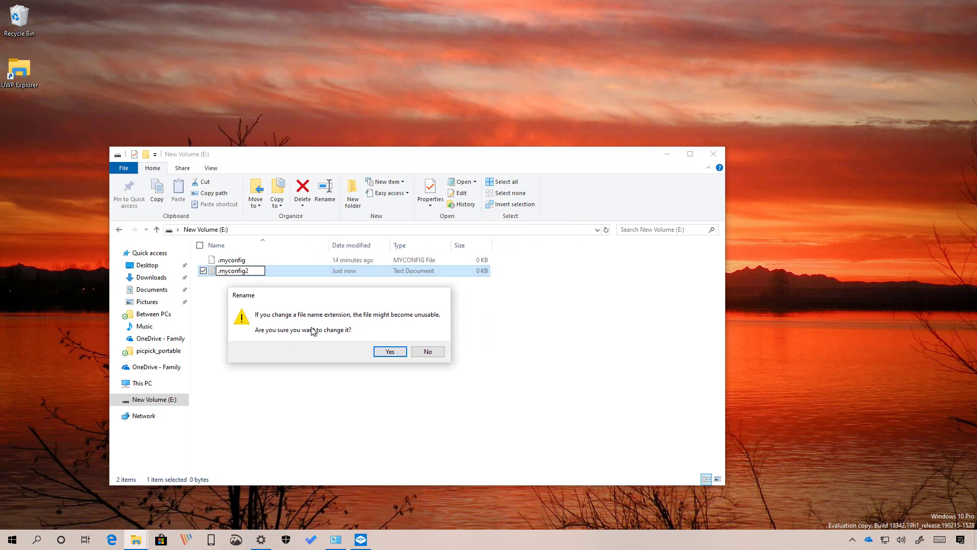
click(388, 352)
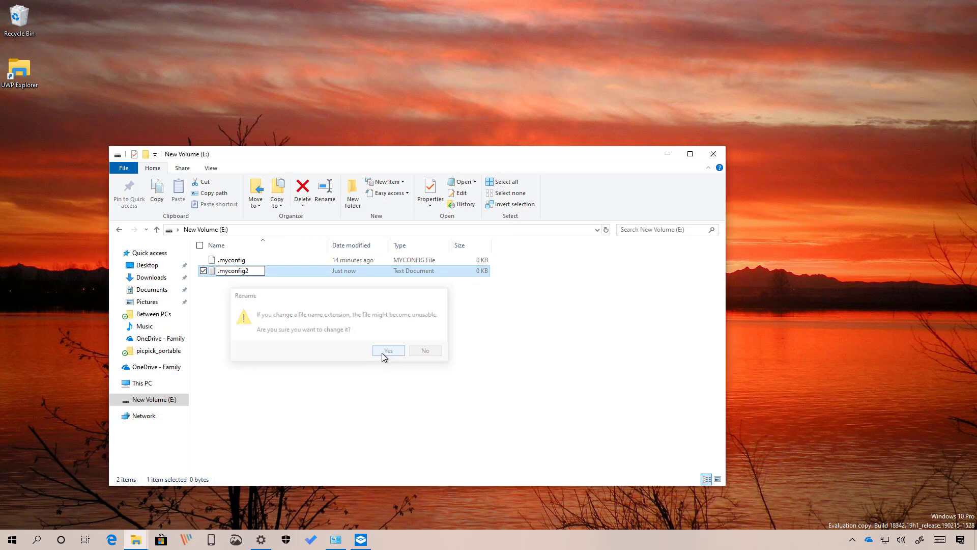
click(243, 273)
Open .myconfig2 in Notepad, type 'Hello World,', save it and close Notepad.
right_click(243, 273)
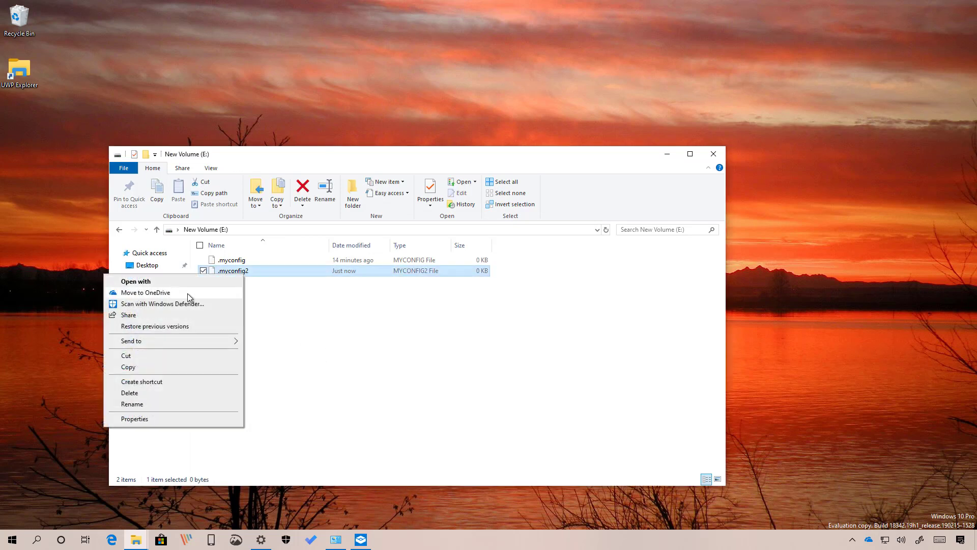
click(237, 283)
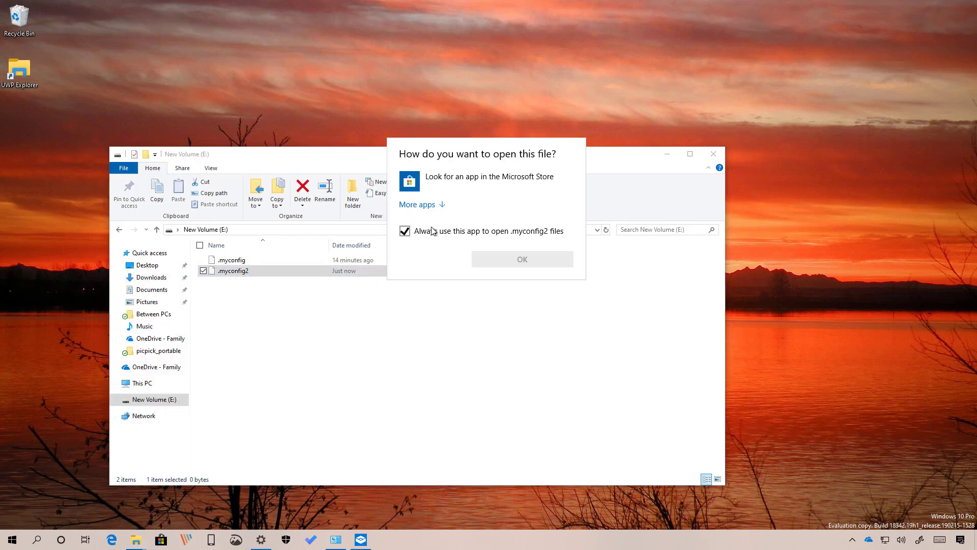
click(426, 206)
click(454, 260)
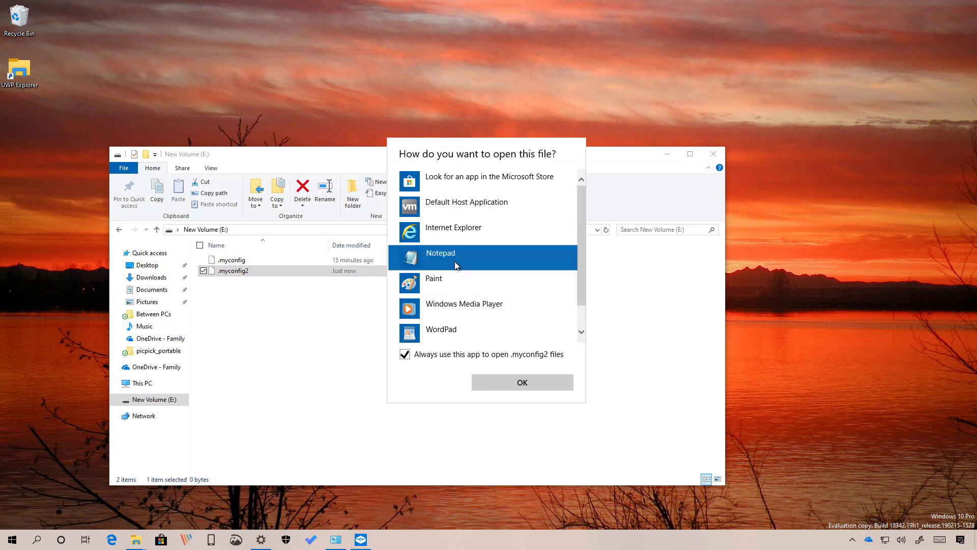
click(438, 356)
click(487, 382)
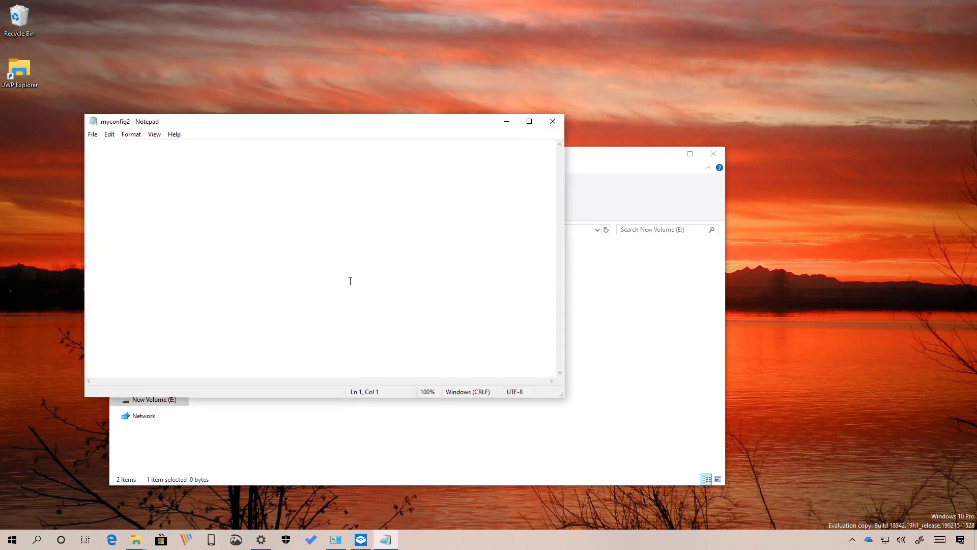
text(Hello World,)
key(ctrl+s)
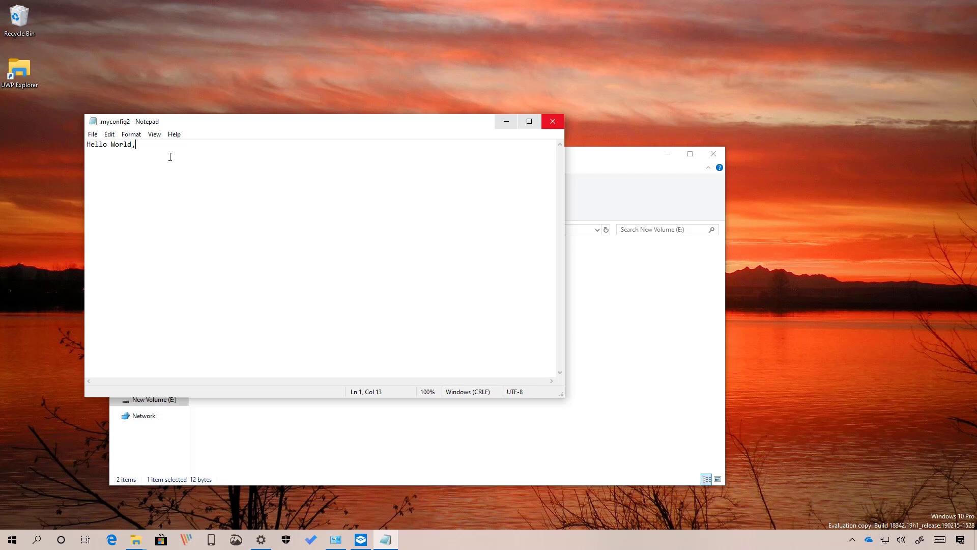
click(93, 134)
click(106, 182)
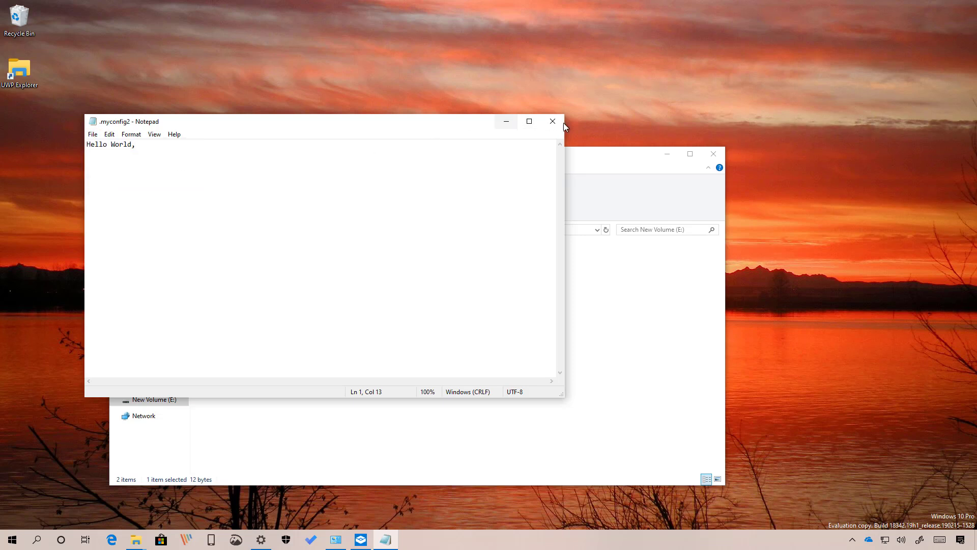
click(555, 121)
Reopen .myconfig2 in Notepad to confirm 'Hello World,', then switch to the Ubuntu files window.
right_click(236, 270)
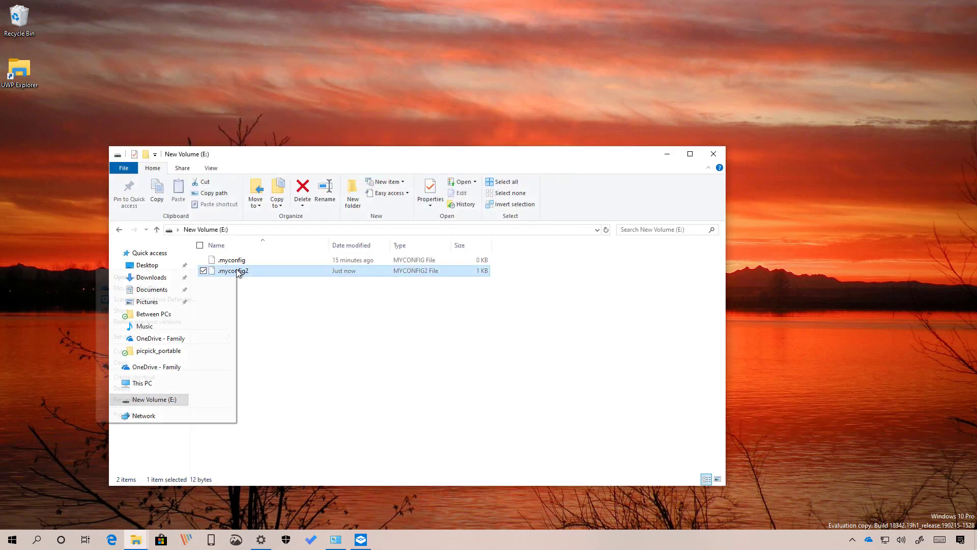
click(191, 279)
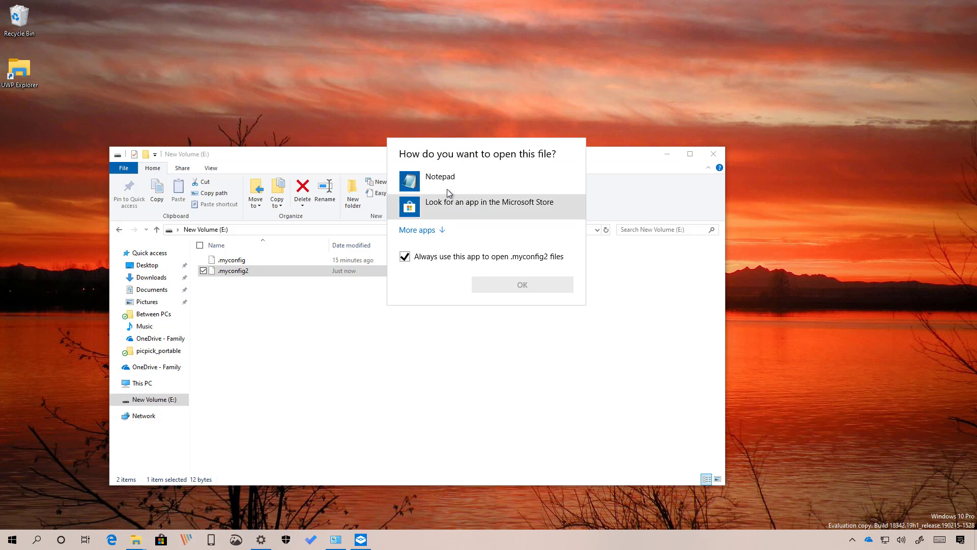
click(447, 188)
click(522, 284)
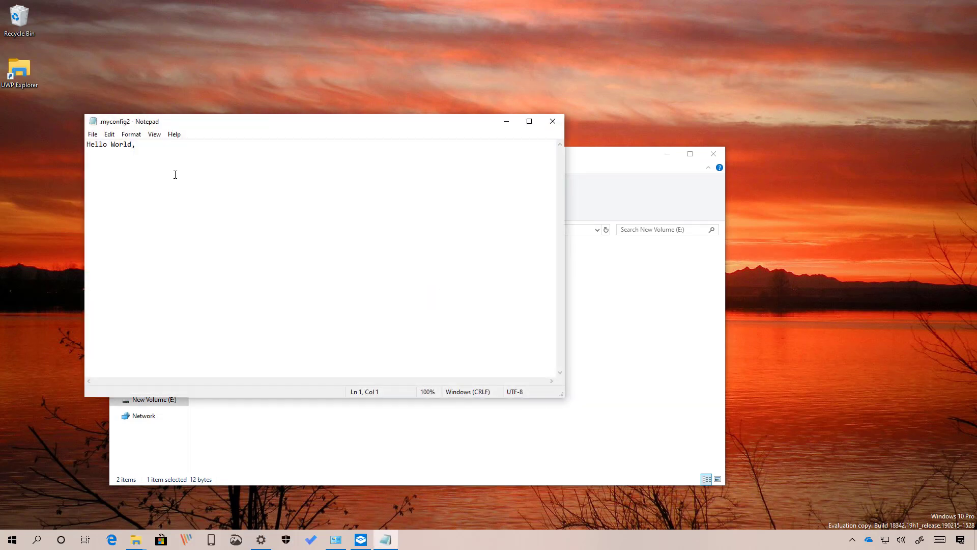
drag(152, 144, 86, 145)
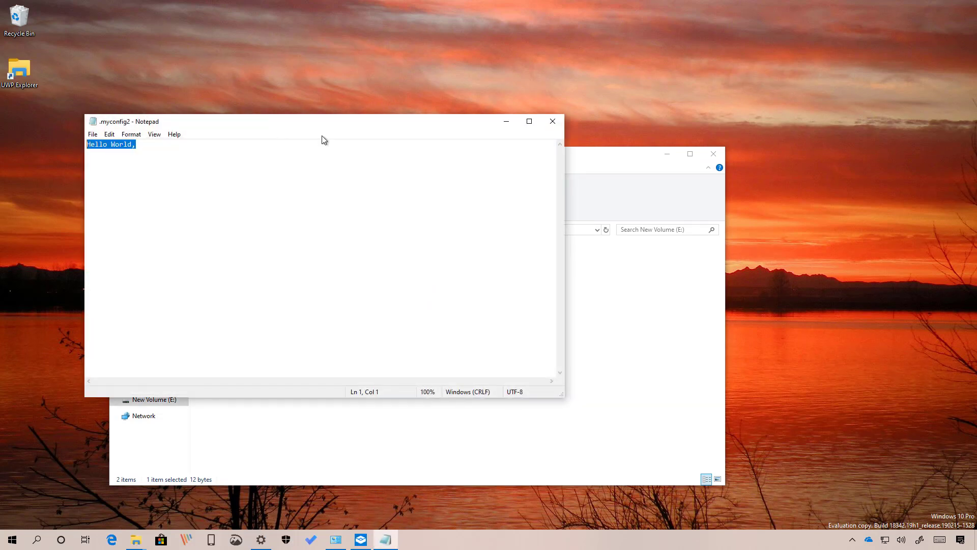
click(552, 121)
click(667, 154)
mouse_move(135, 539)
click(94, 502)
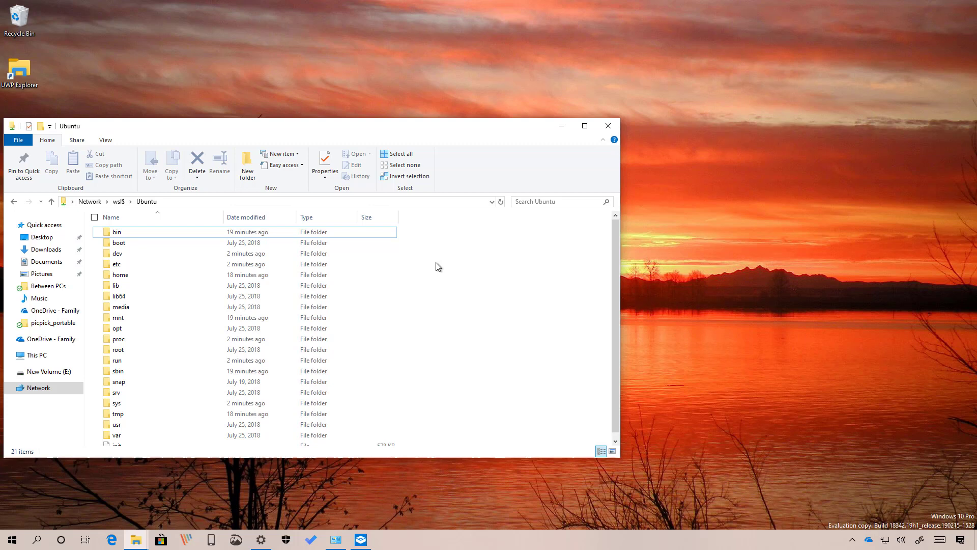
Examine the \\wsl$\Ubuntu address path, reload that location, and maximize the window.
click(203, 201)
click(129, 202)
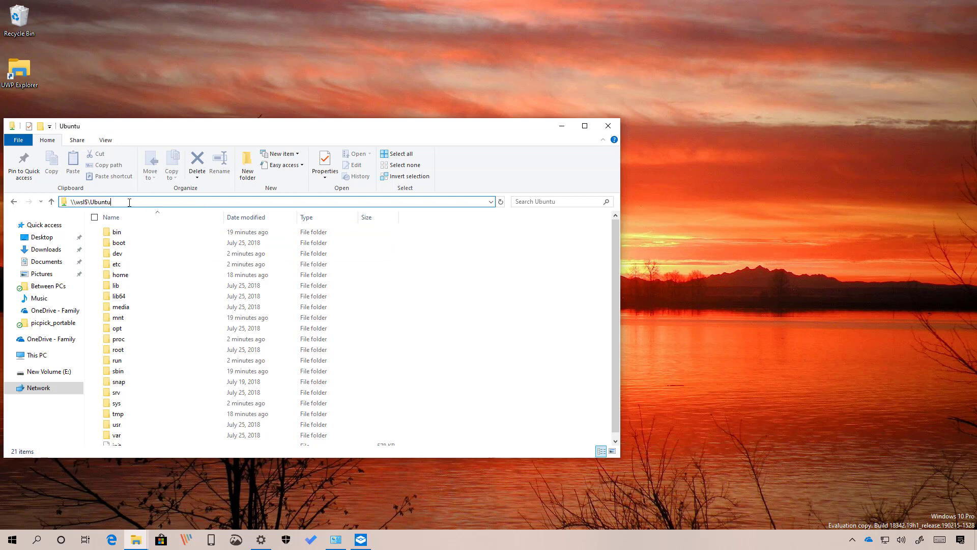
drag(90, 204, 143, 201)
click(106, 204)
click(142, 200)
drag(91, 201, 143, 203)
drag(76, 202, 87, 203)
click(87, 203)
key(Return)
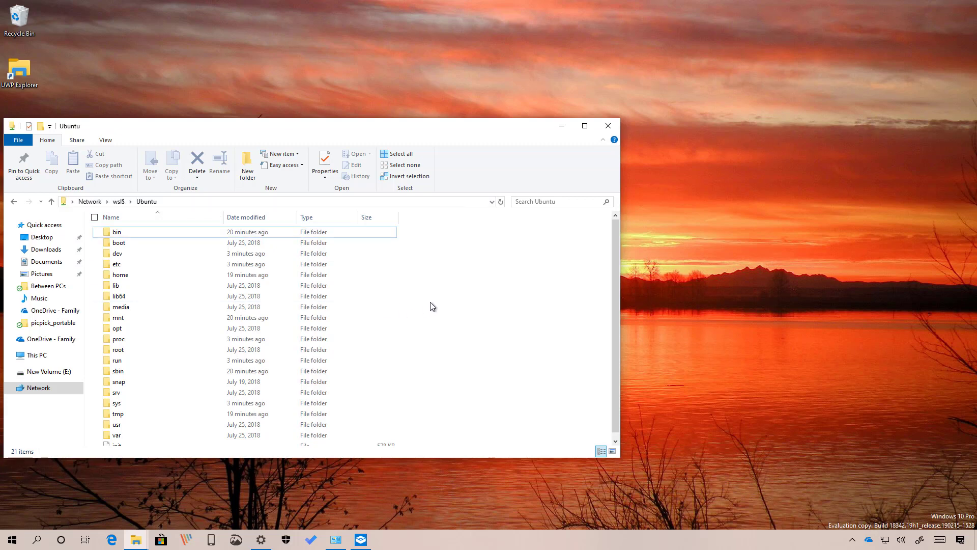
double_click(482, 126)
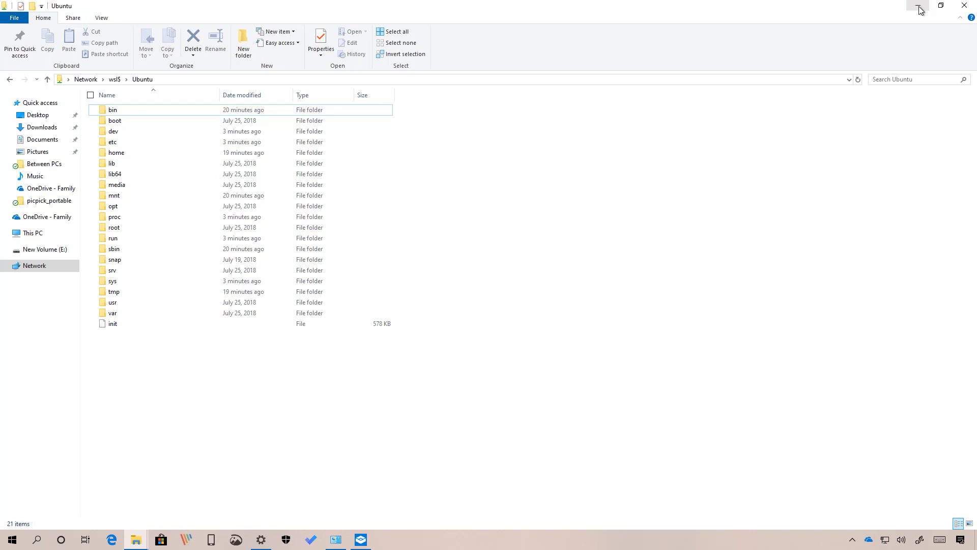
click(965, 6)
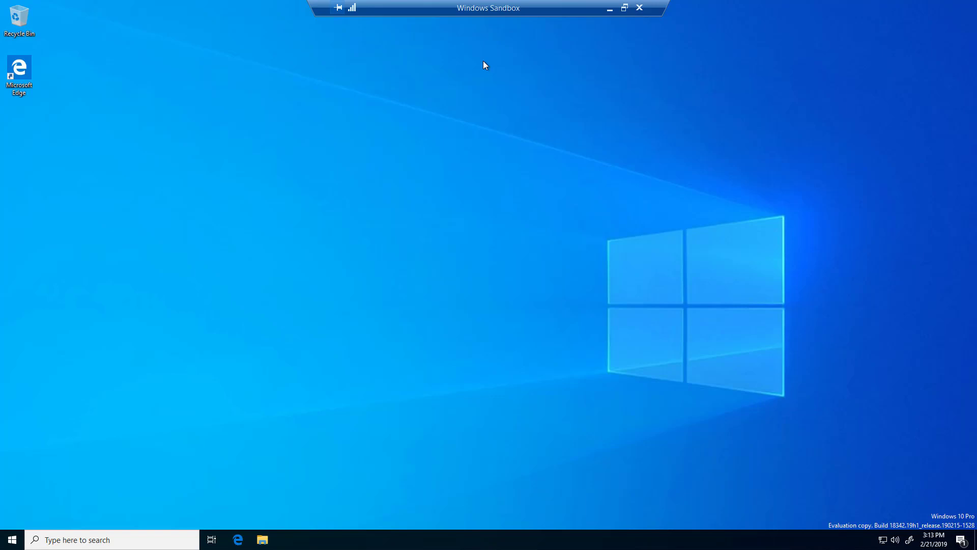
click(624, 8)
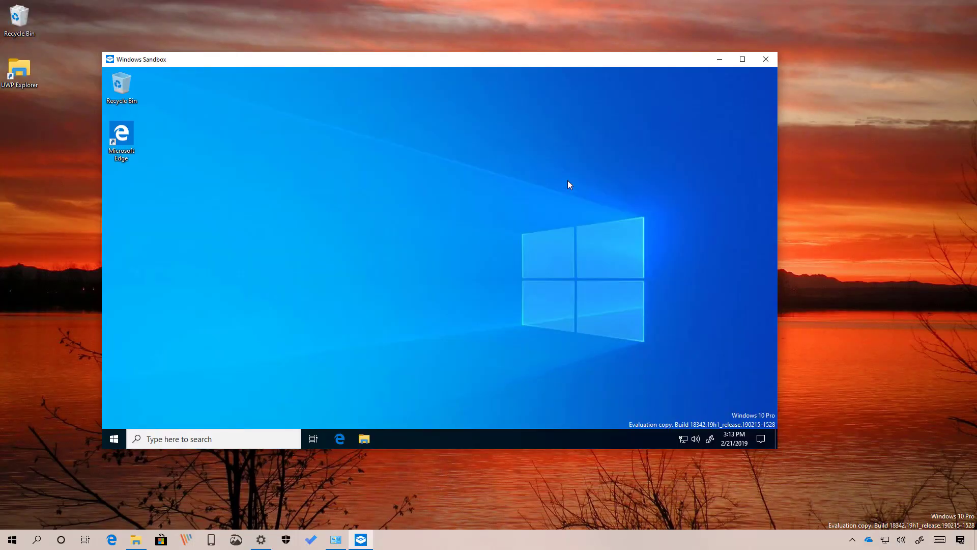
click(720, 60)
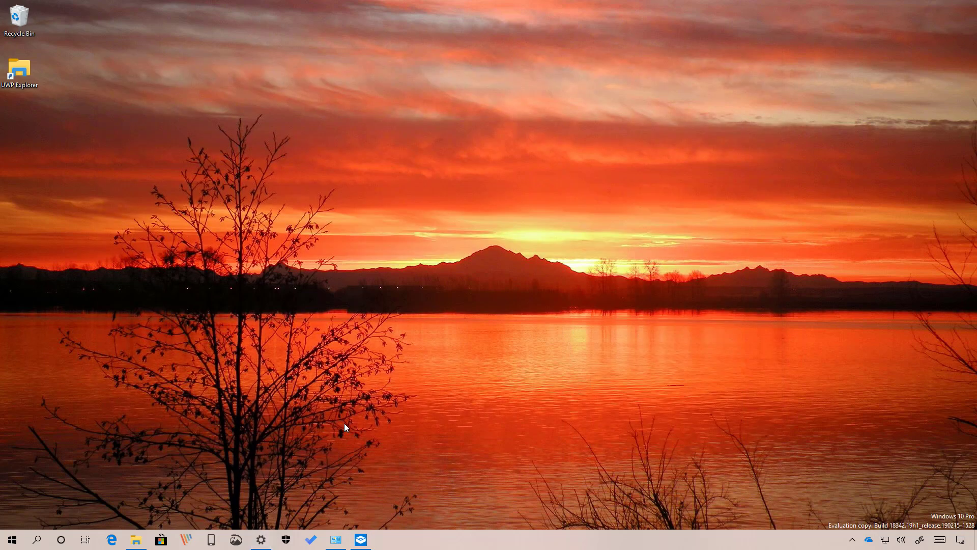
right_click(264, 545)
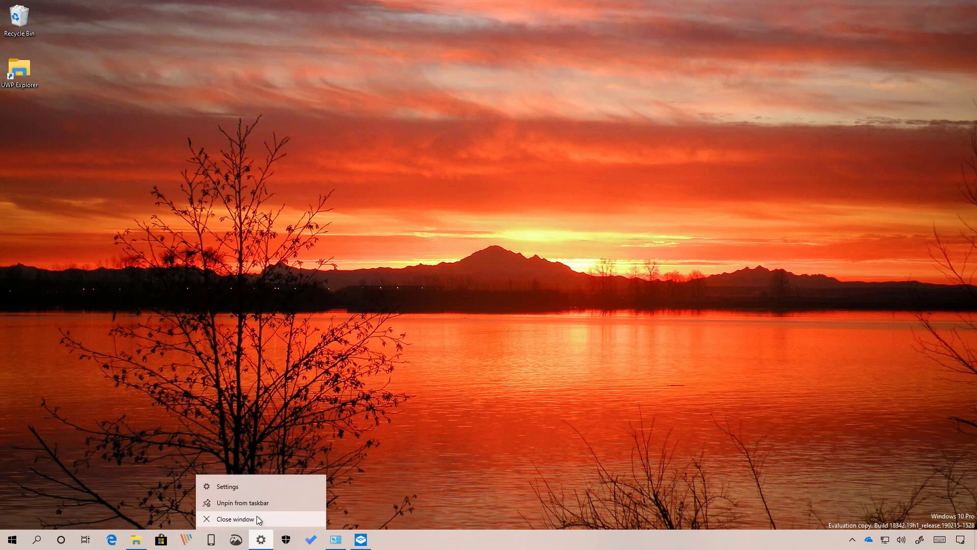
click(256, 515)
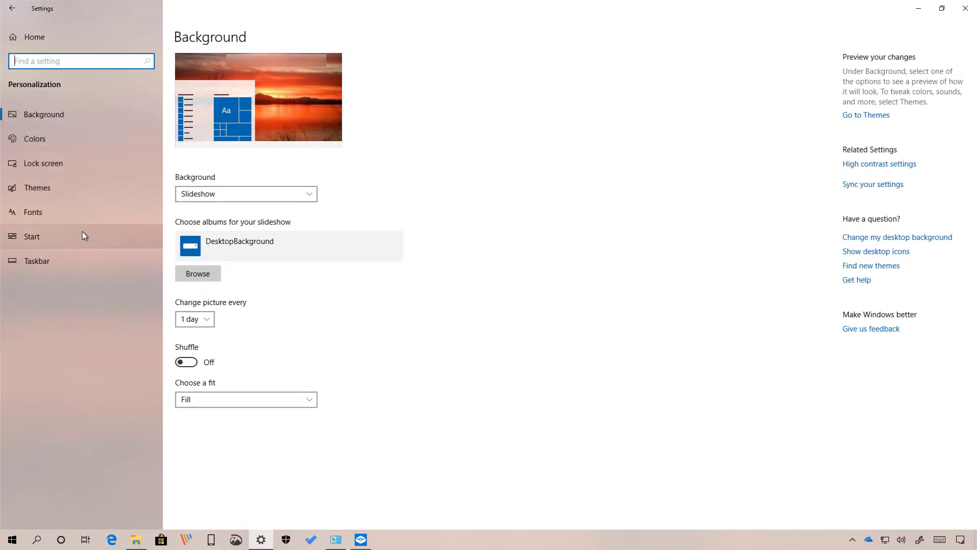
scroll(486, 365, down, 2)
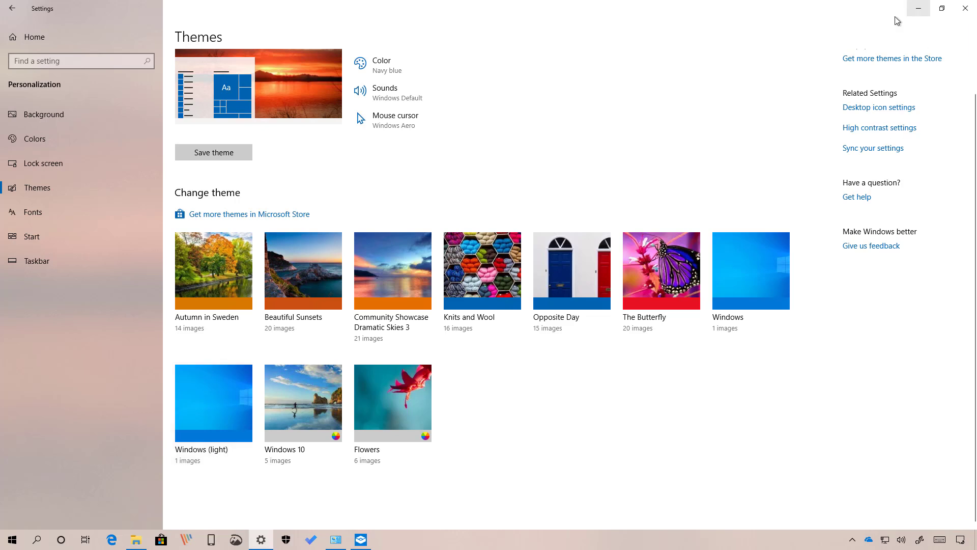
click(919, 9)
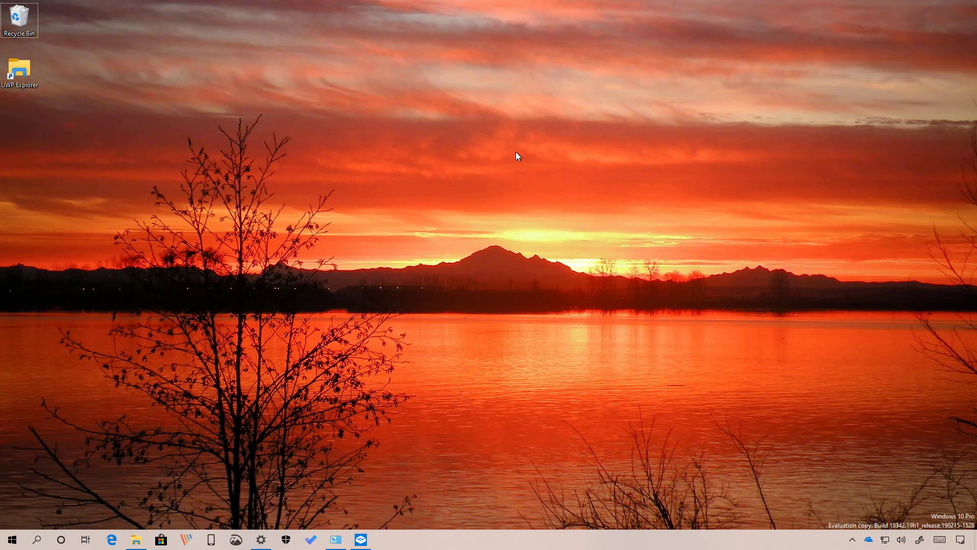